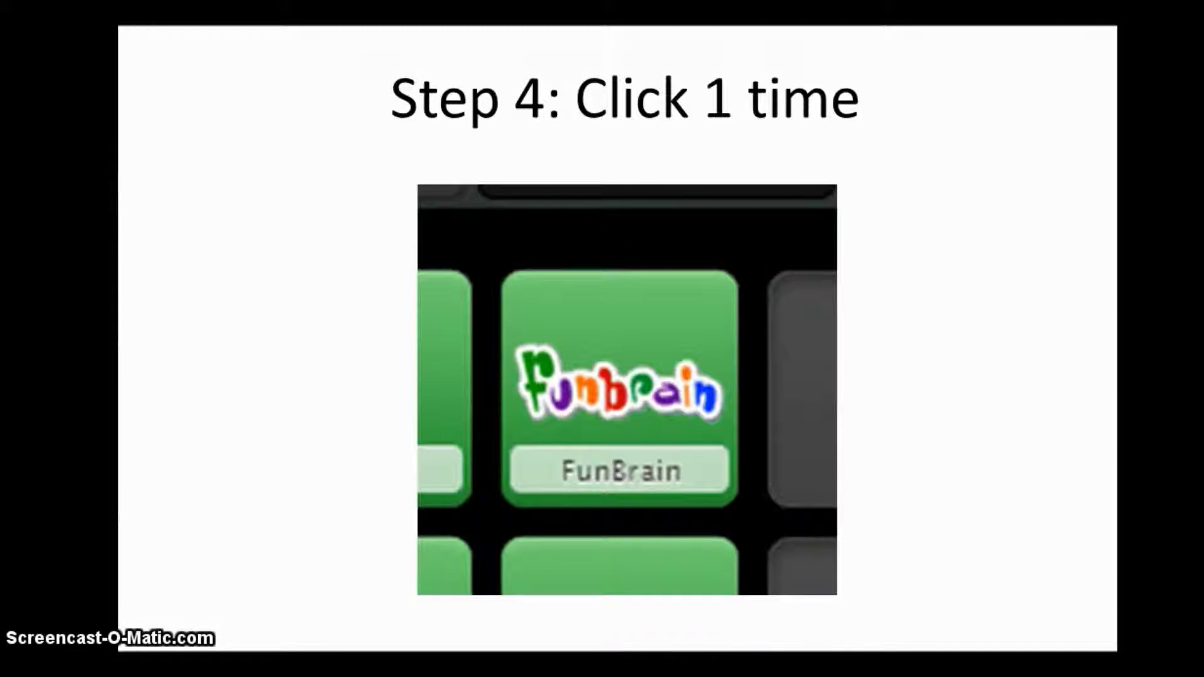
# - Advance the slideshow to the 'Step 5: Have Fun and Learn!' slide, then return to Symbaloo
pyautogui.press('Right')
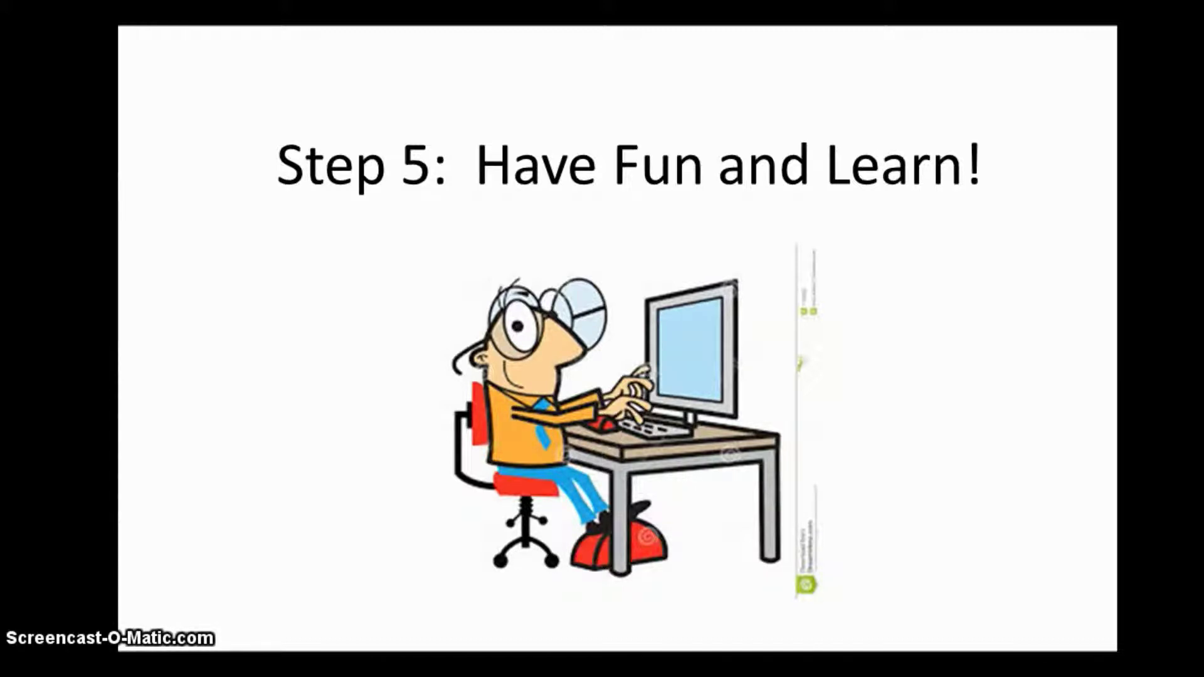
pyautogui.click(102, 556)
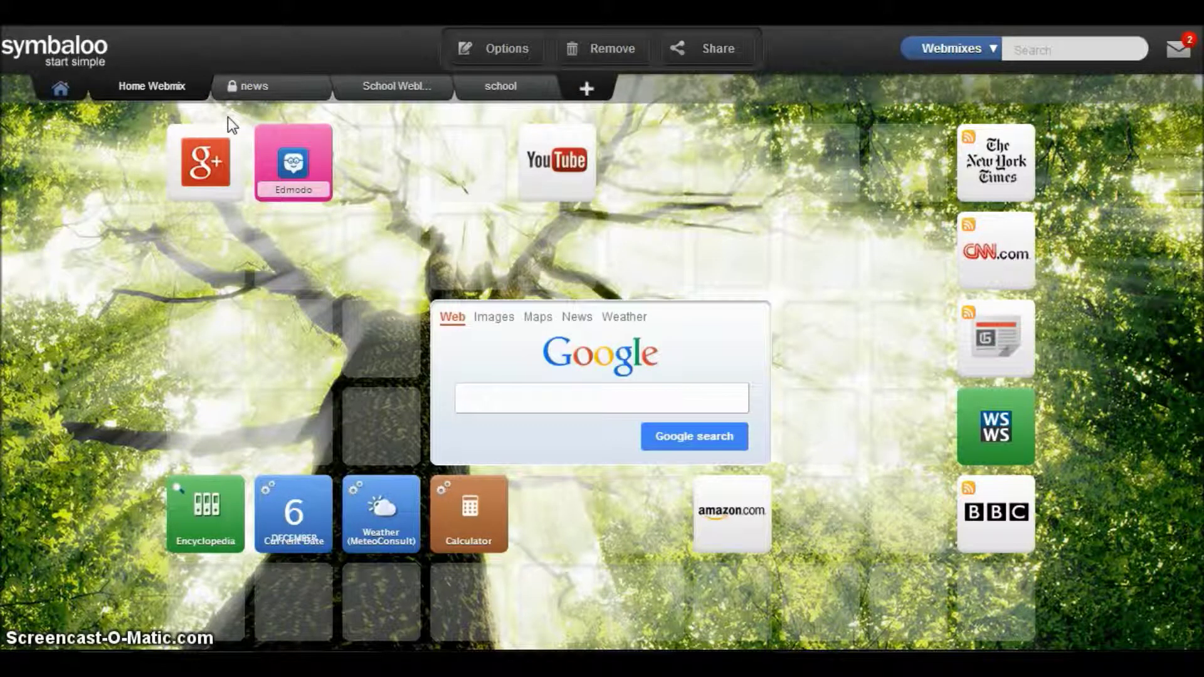
pyautogui.click(263, 93)
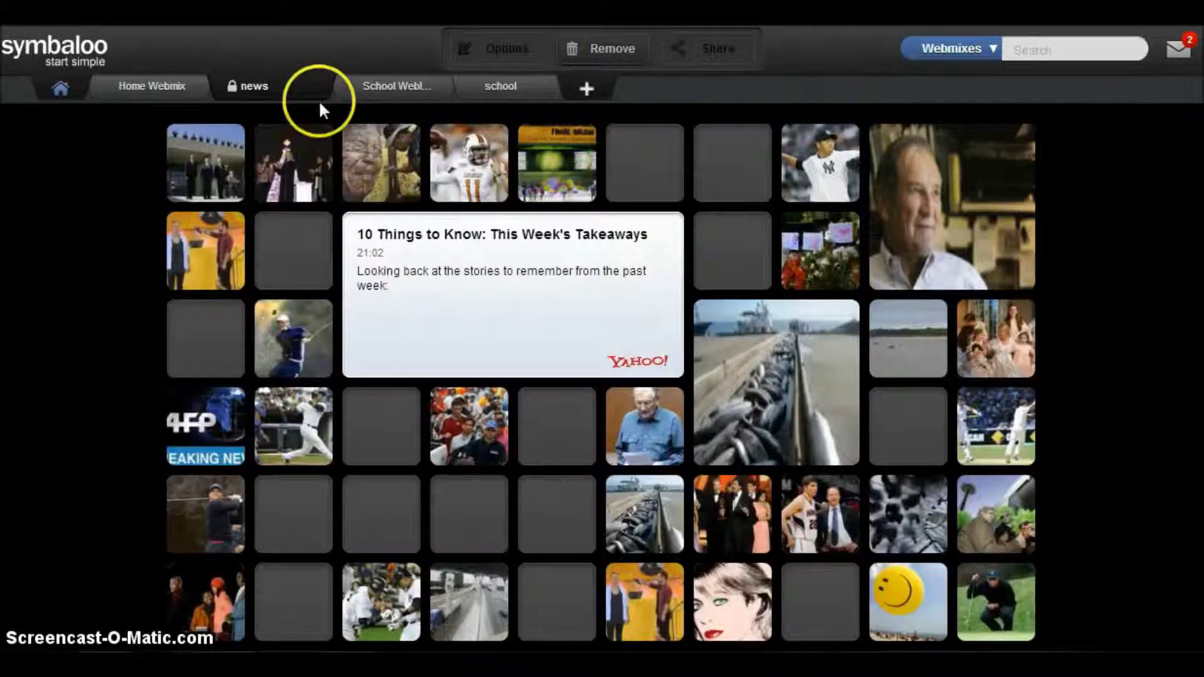
pyautogui.moveTo(223, 194)
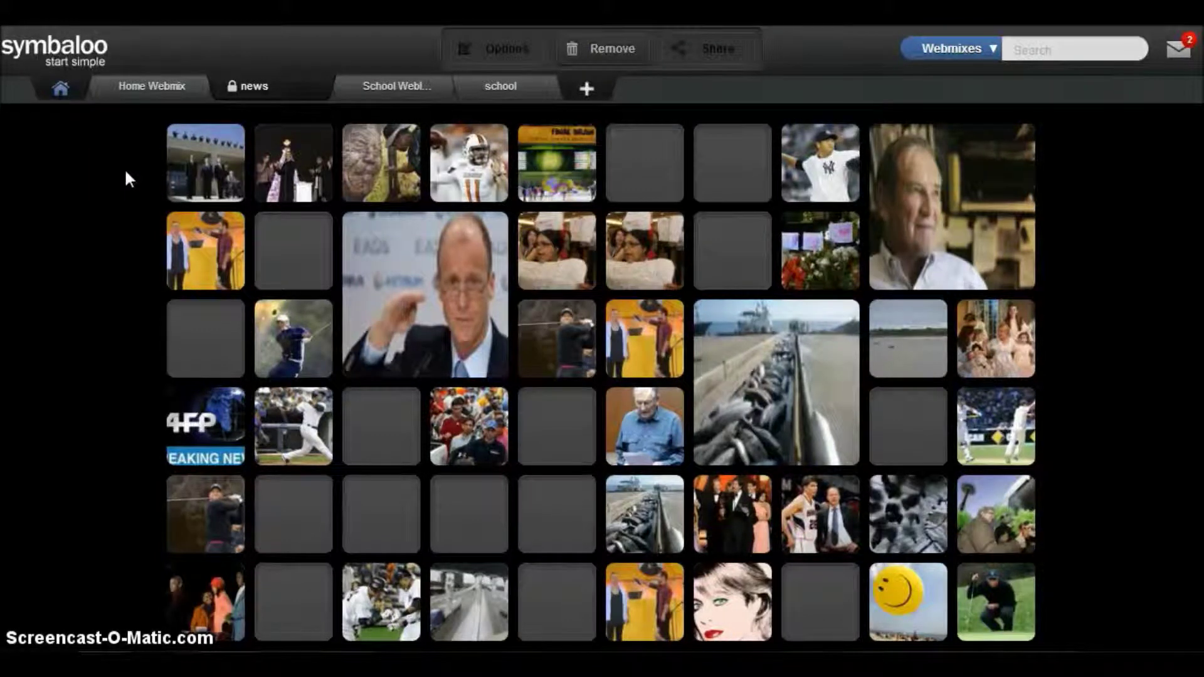
pyautogui.moveTo(244, 92); pyautogui.dragTo(125, 90)
pyautogui.click(125, 90)
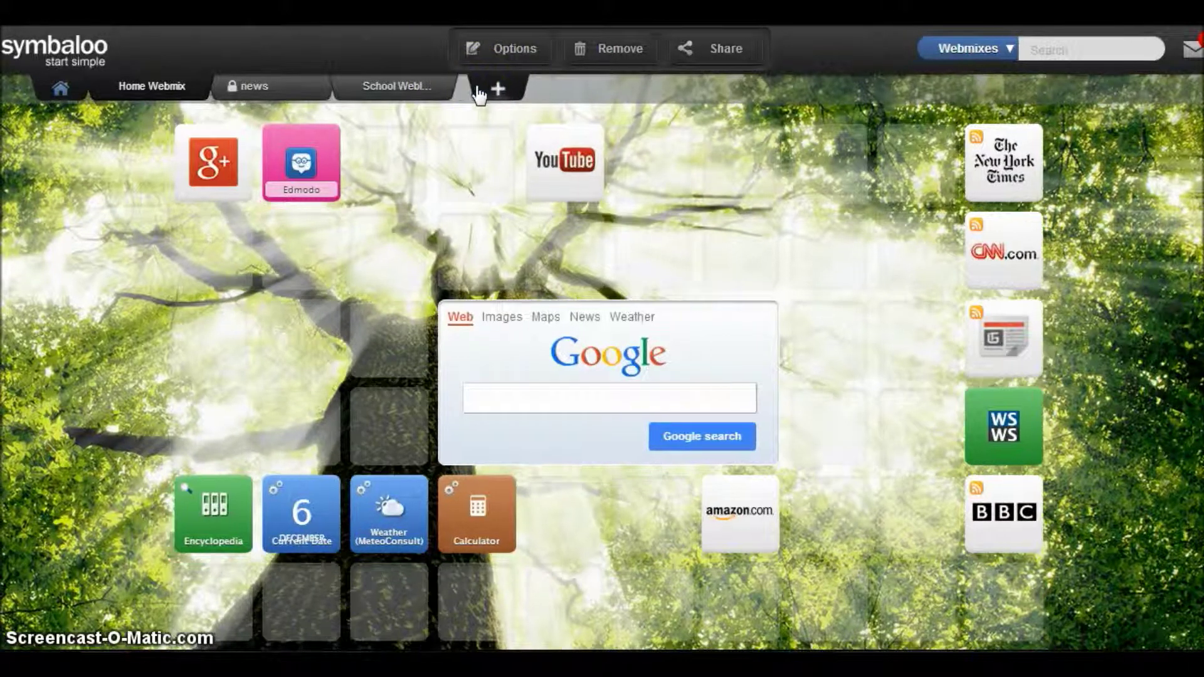
# - Add an empty webmix tab named 'school' that holds only a Google search block
pyautogui.click(479, 93)
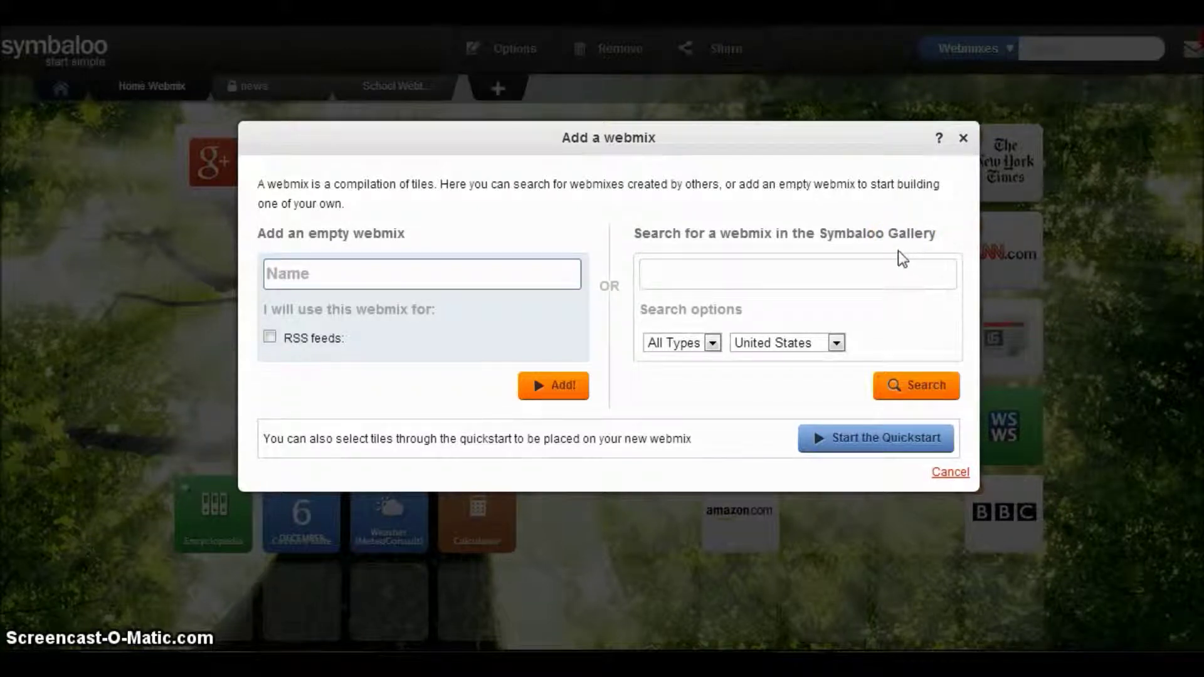
pyautogui.click(828, 276)
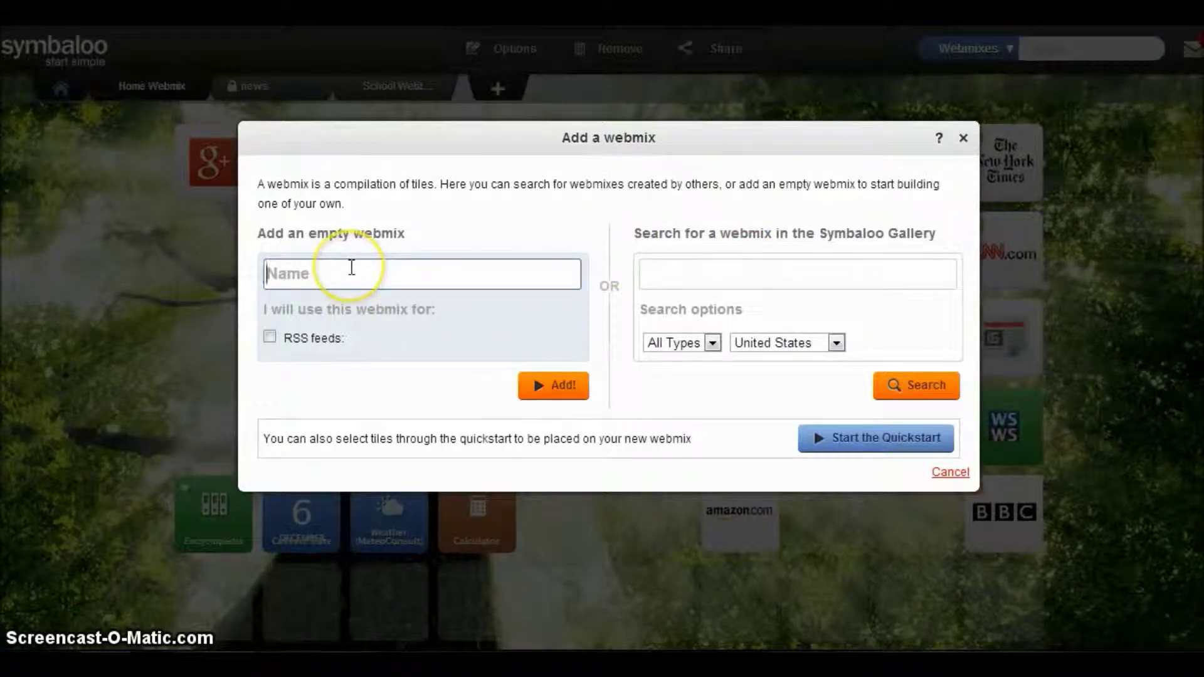
pyautogui.write('school')
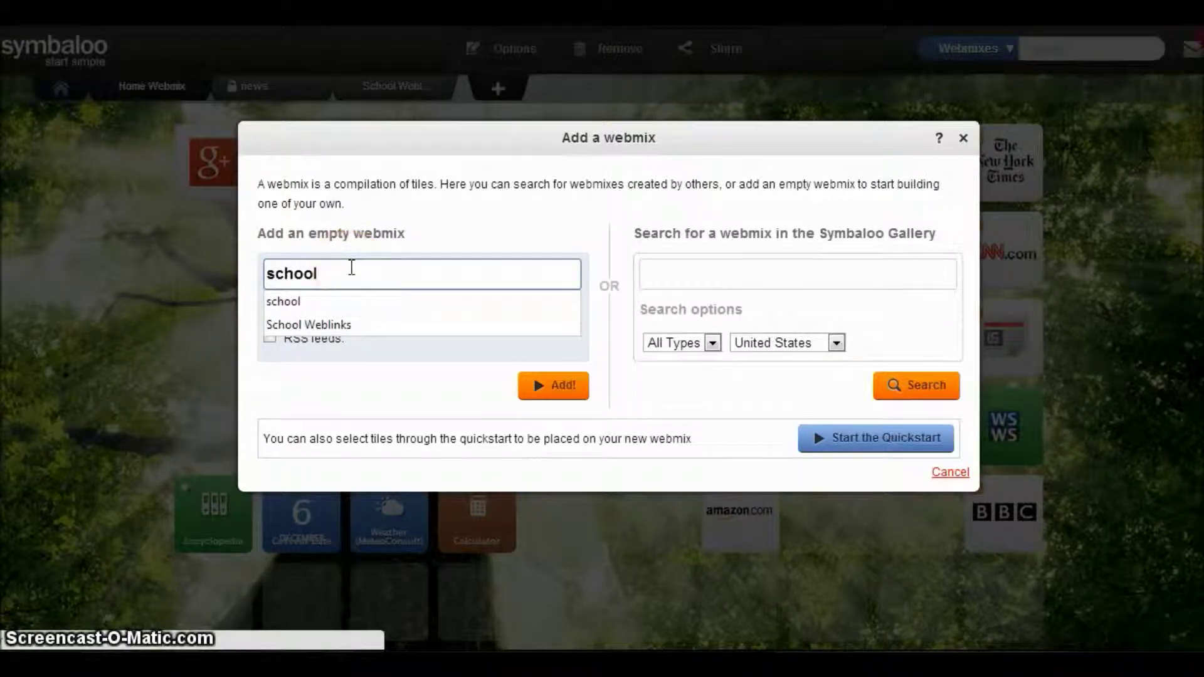
pyautogui.press('Escape')
pyautogui.press('Return')
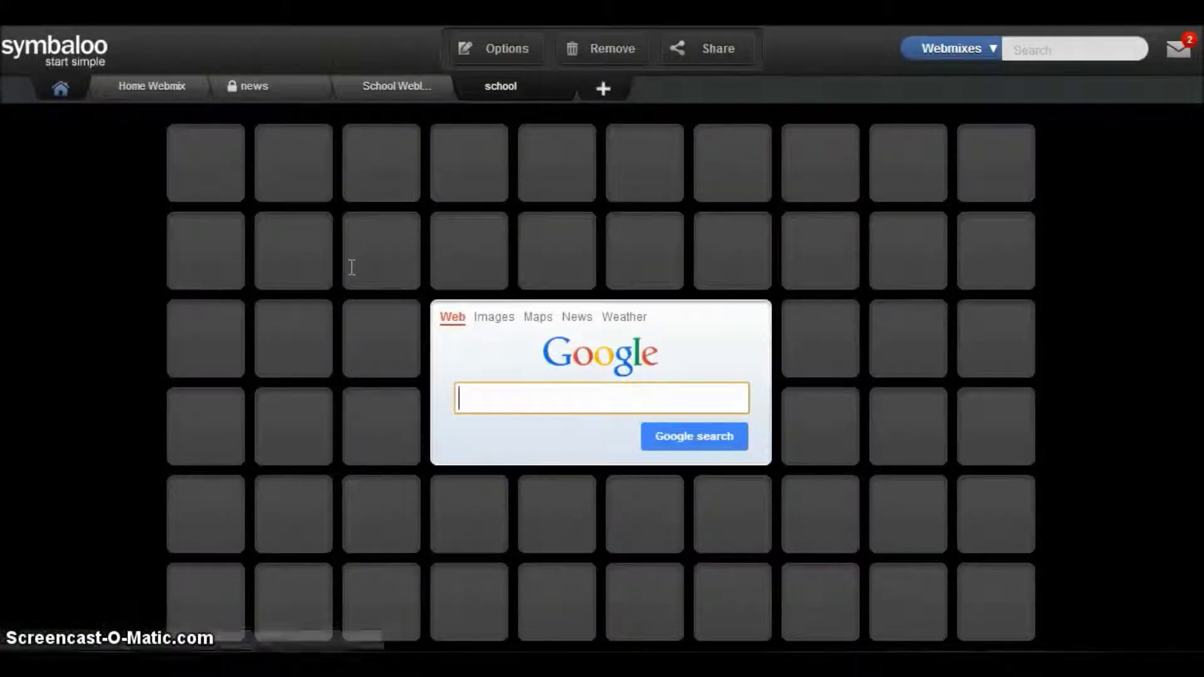
pyautogui.click(344, 274)
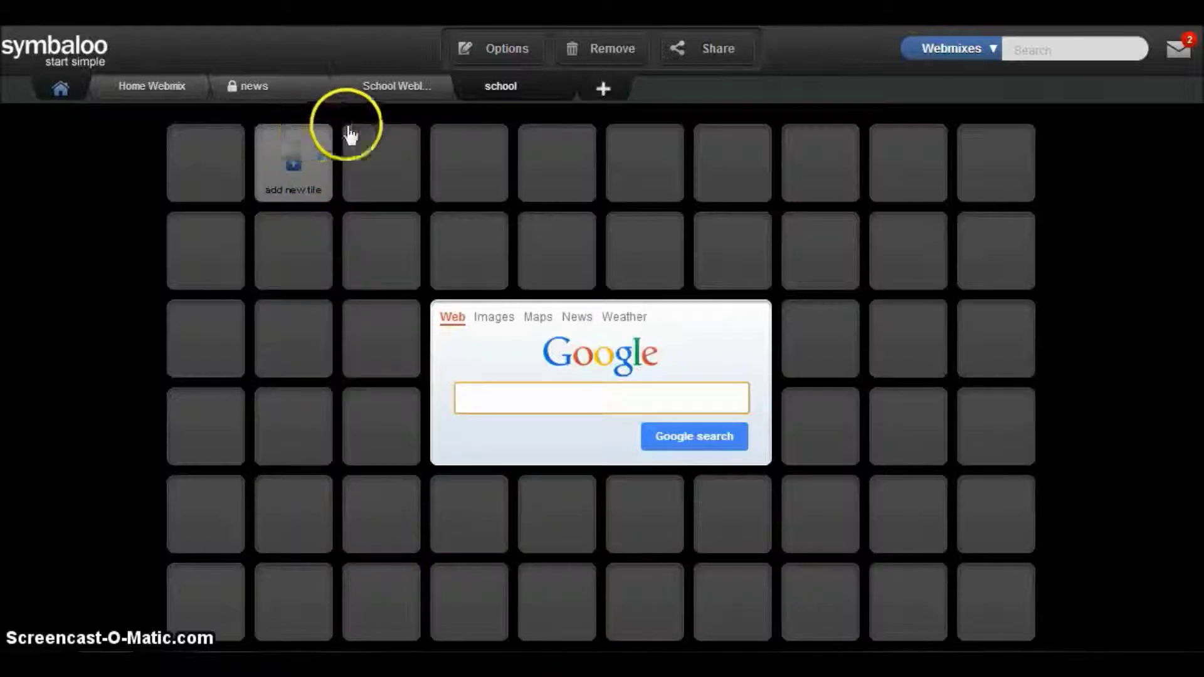
# - Switch to the School Weblinks webmix with FunBrain, Starfall and Sesame Street tiles
pyautogui.click(385, 97)
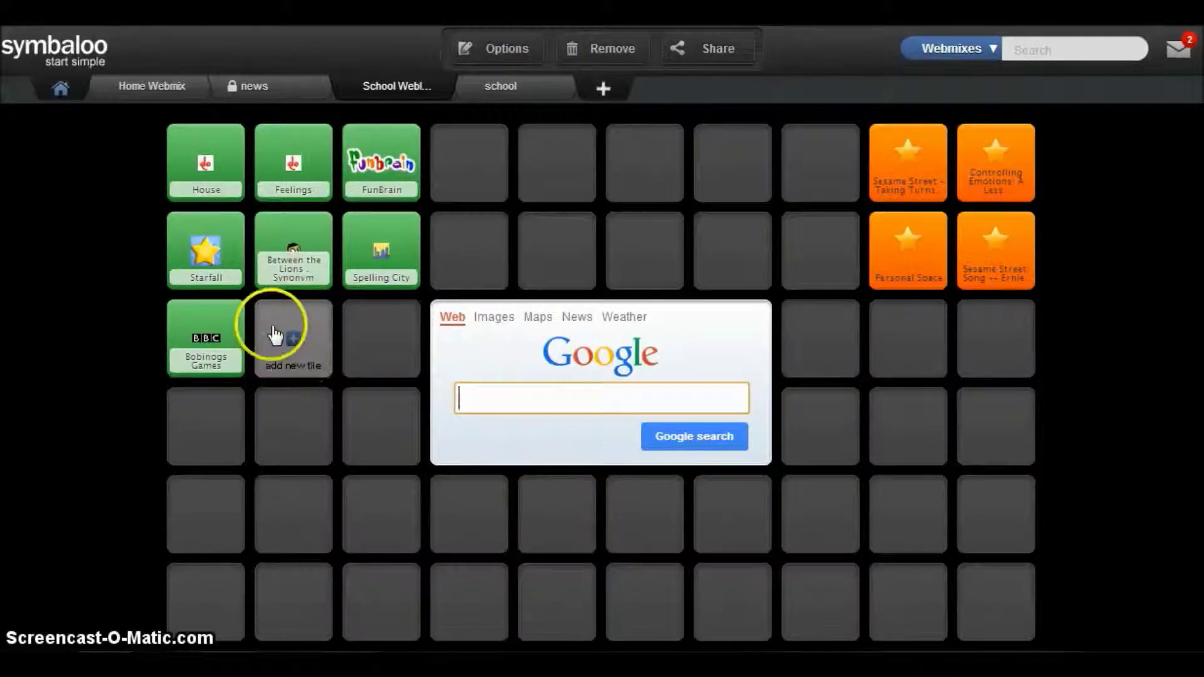
pyautogui.click(275, 351)
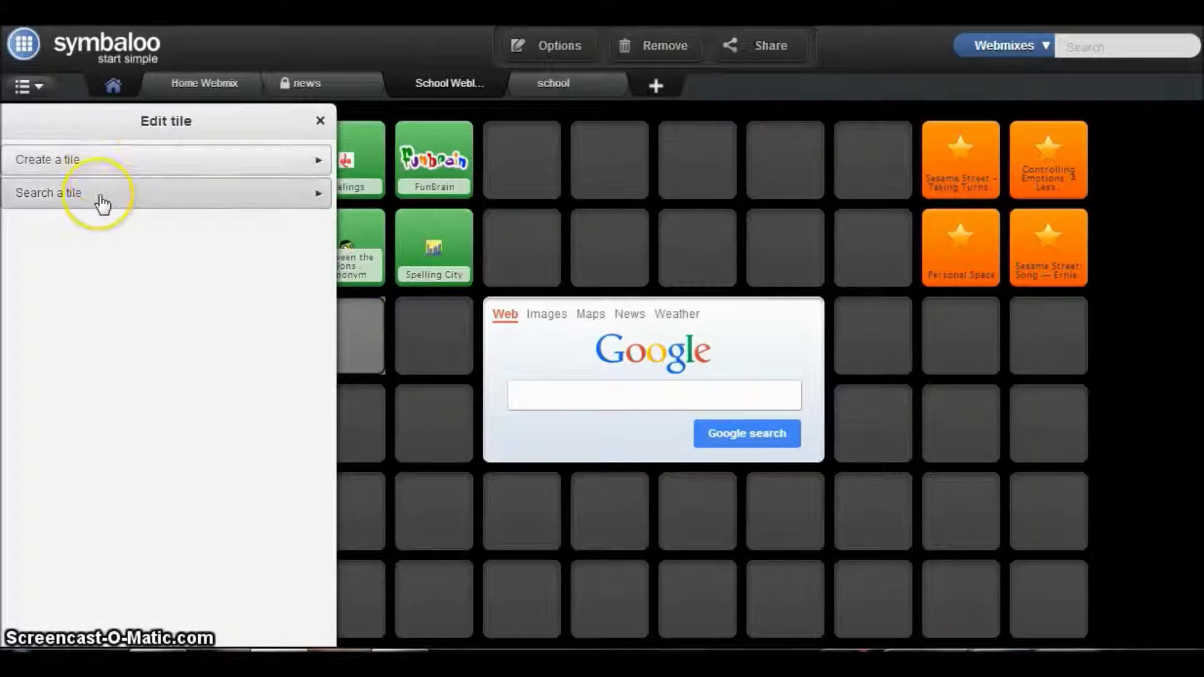
pyautogui.click(97, 164)
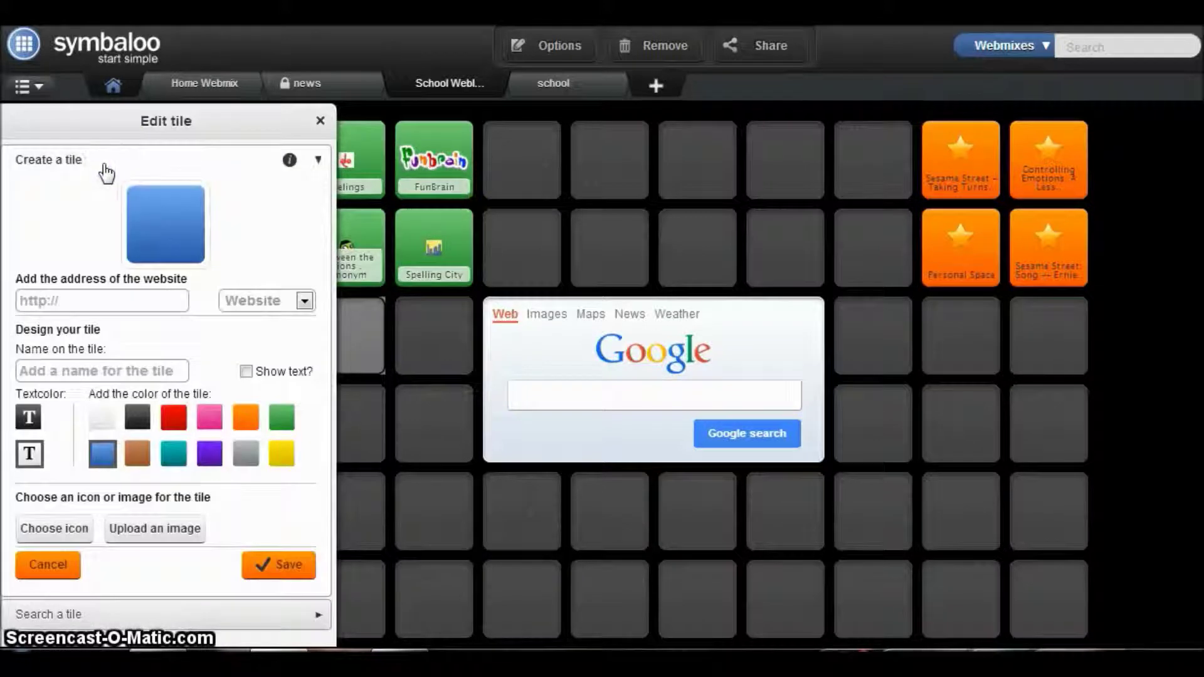
pyautogui.click(63, 300)
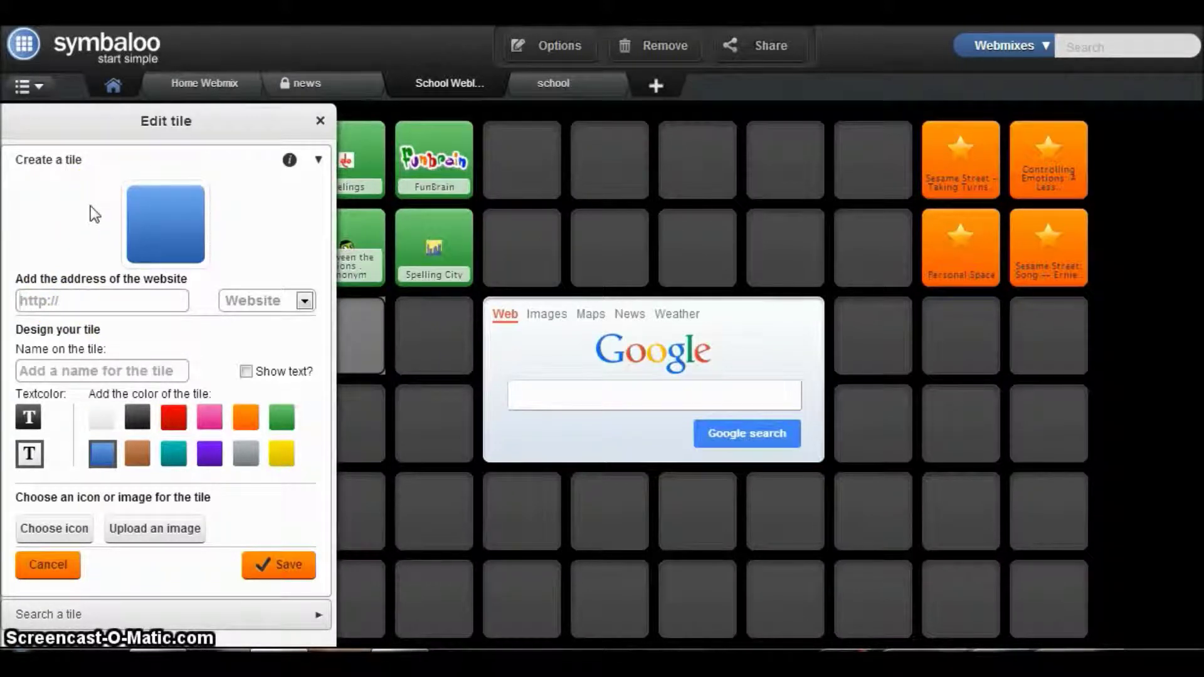
pyautogui.write('www..')
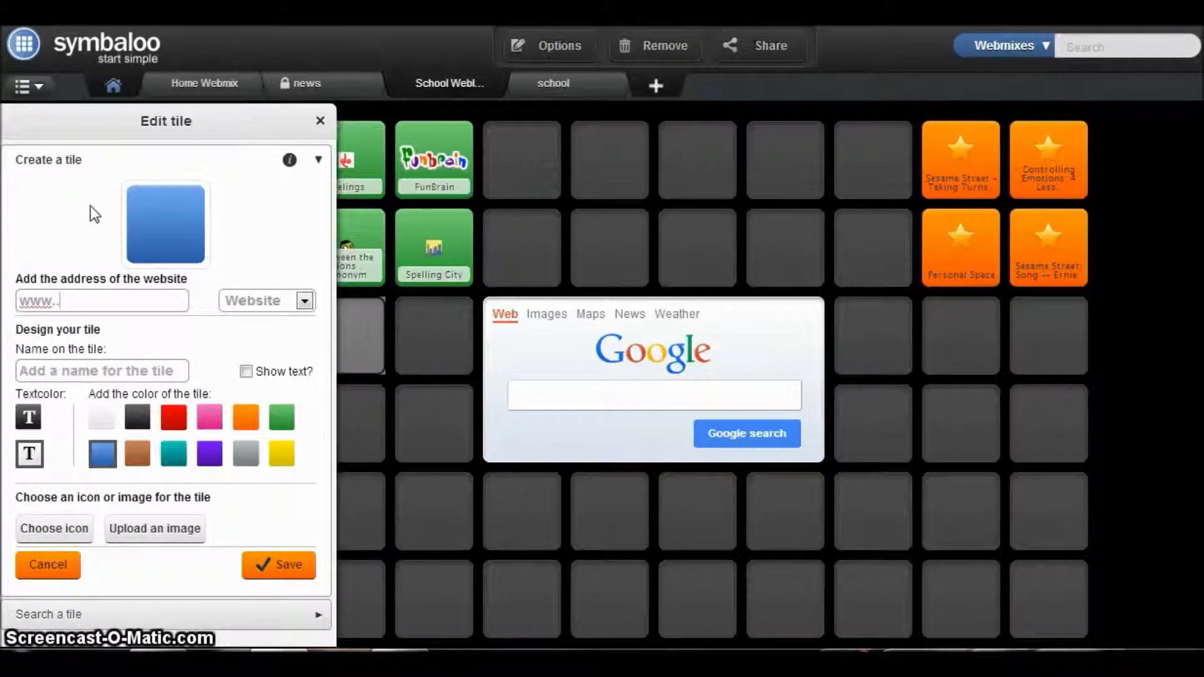
pyautogui.press('BackSpace')
pyautogui.write('goog')
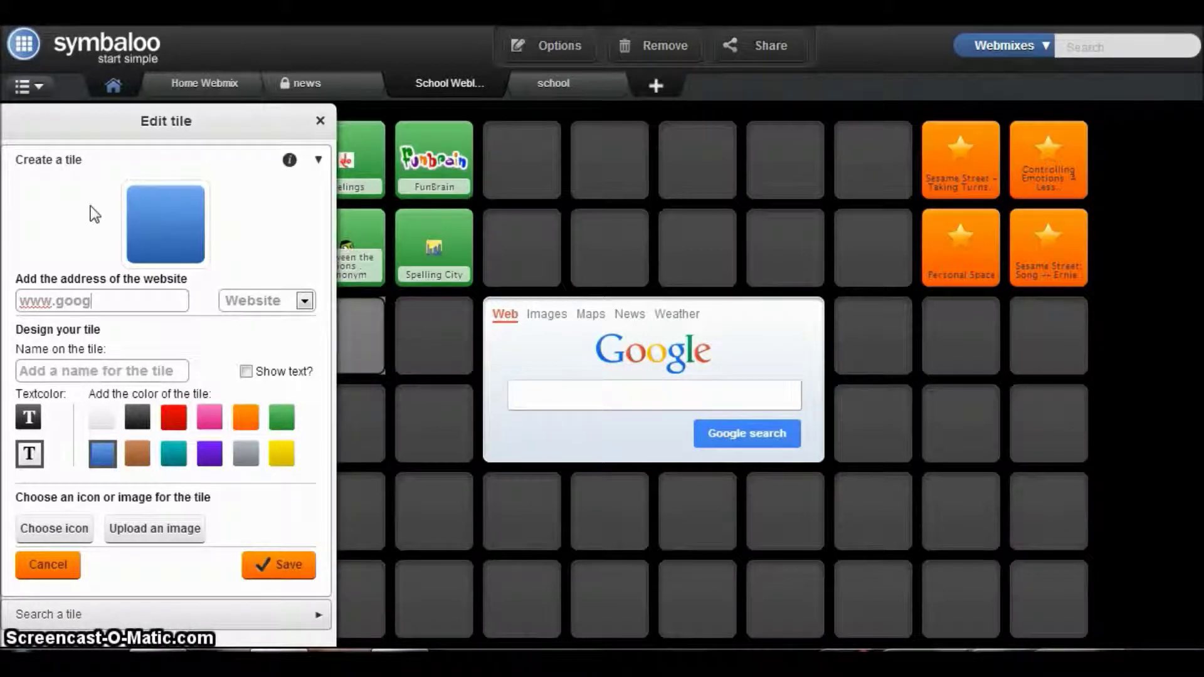
pyautogui.write('le.com')
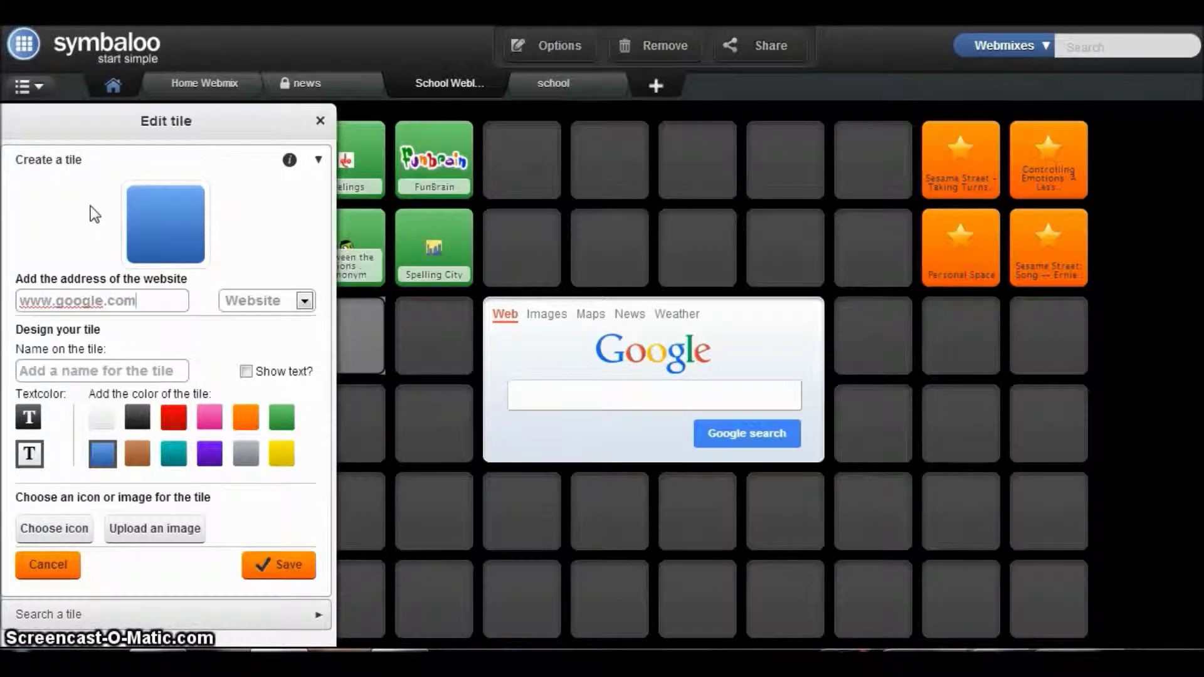
pyautogui.press('Tab')
pyautogui.click(102, 224)
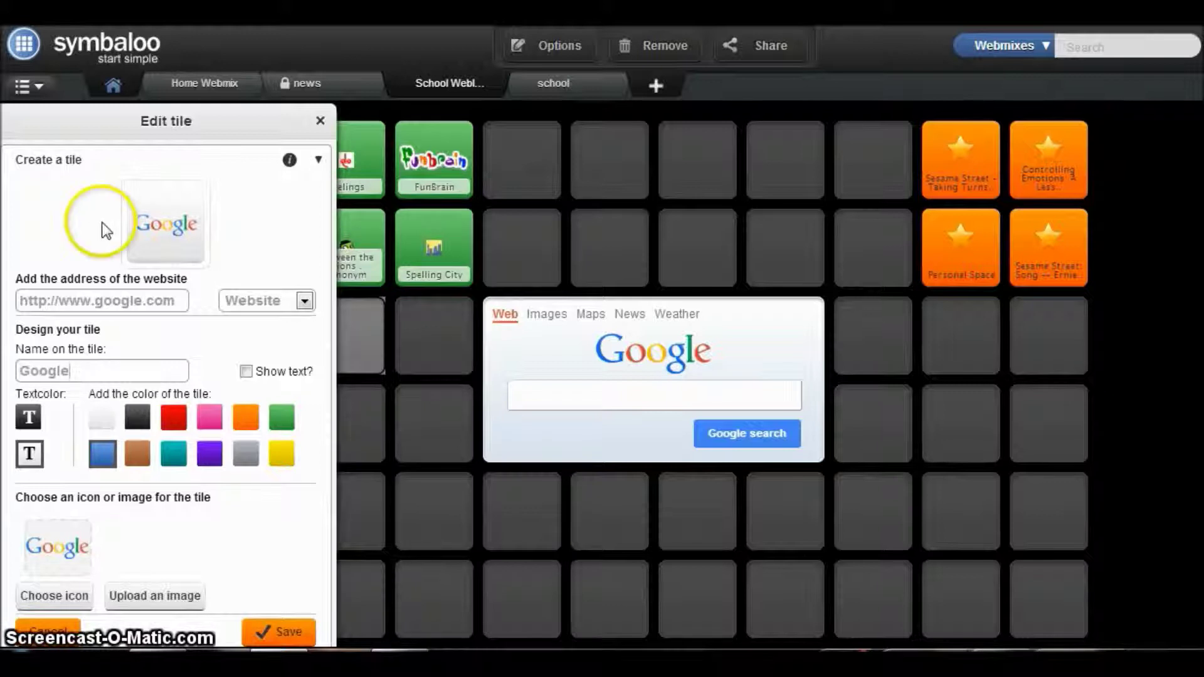
pyautogui.moveTo(213, 224)
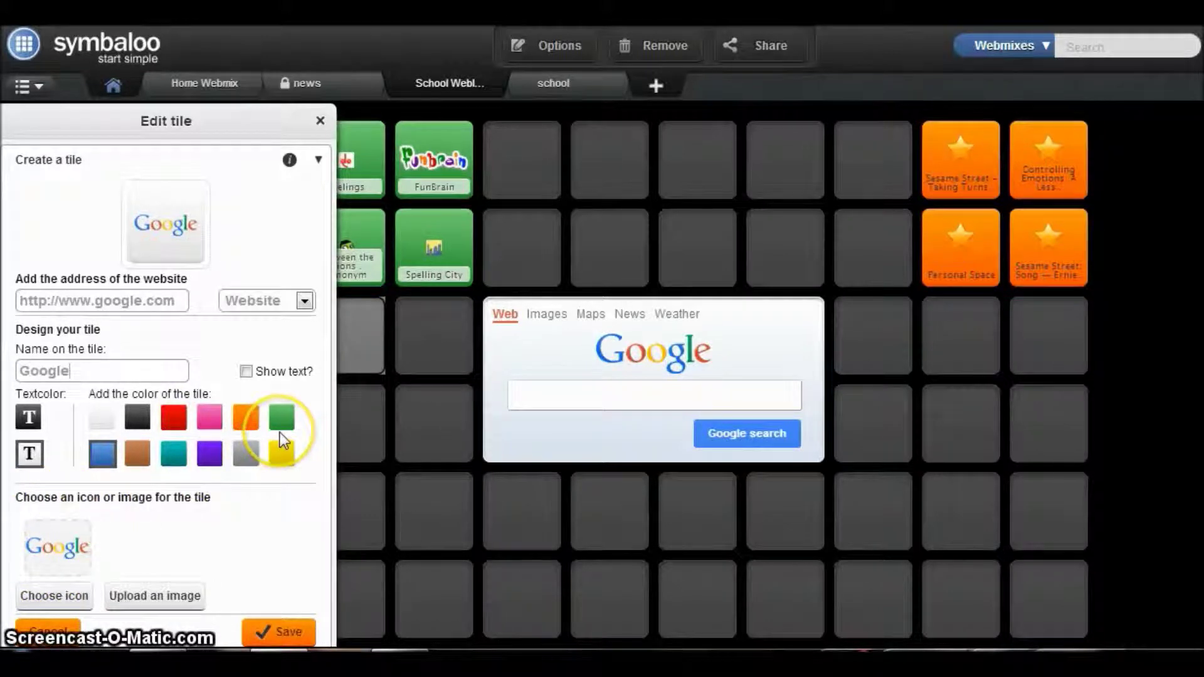
# - Turn off the tile's name text, save it, and place it beside Bobinogs Games
pyautogui.click(246, 372)
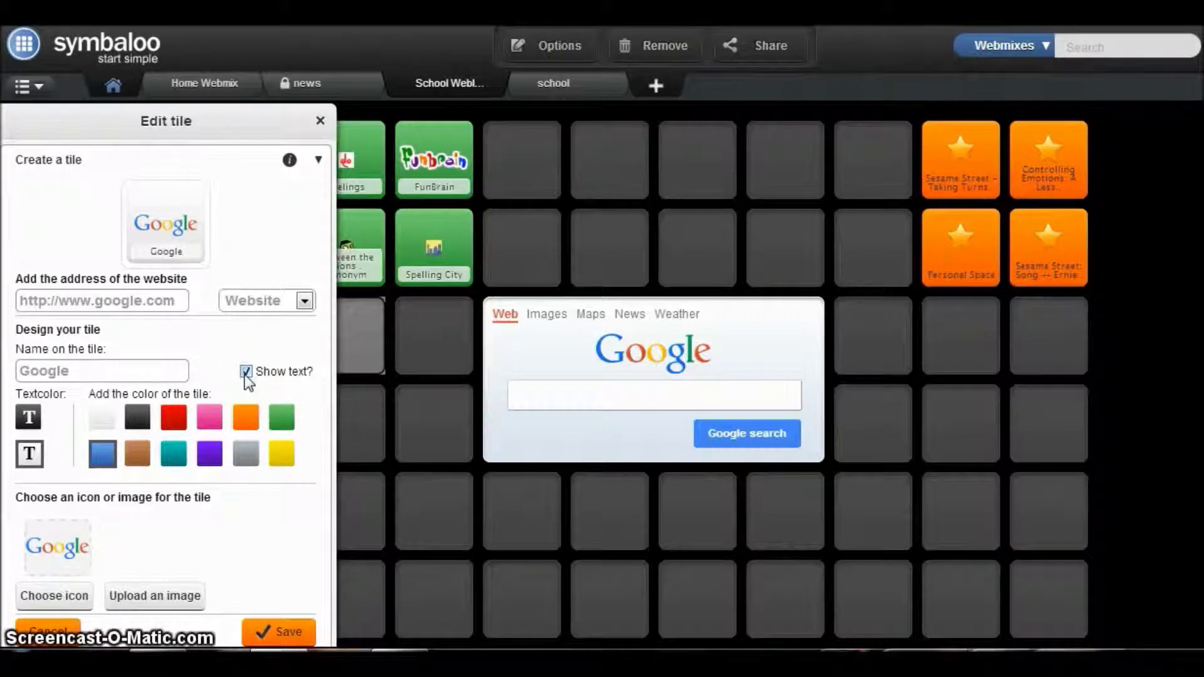
pyautogui.click(246, 373)
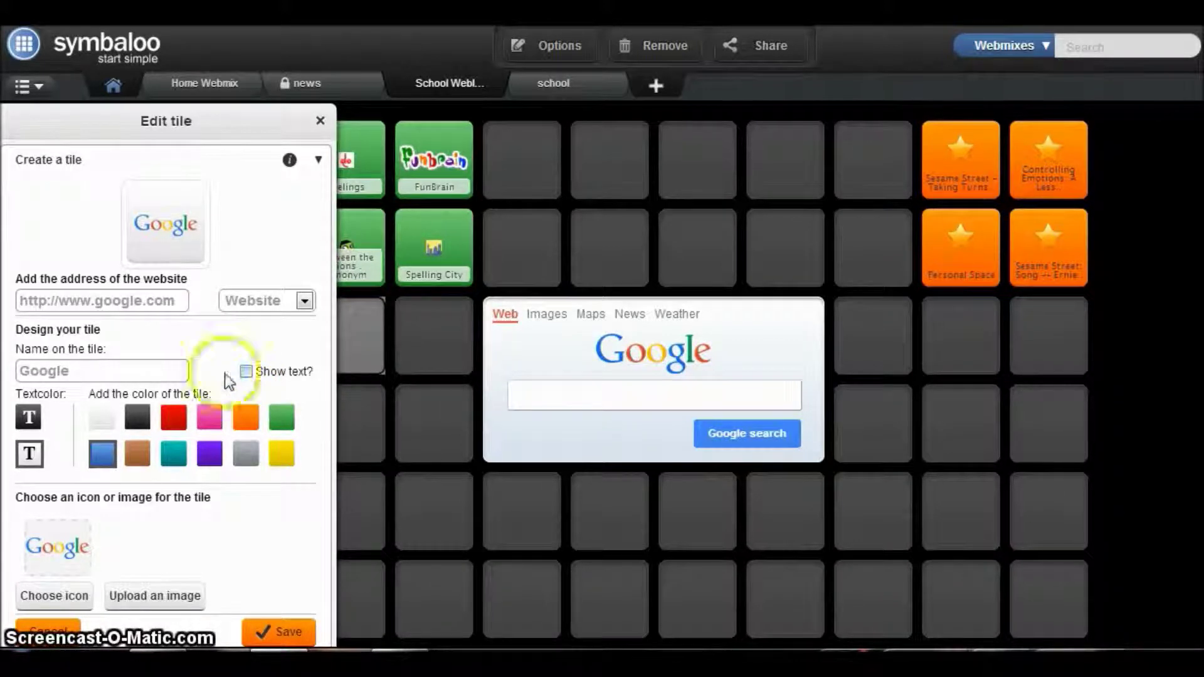
pyautogui.click(156, 261)
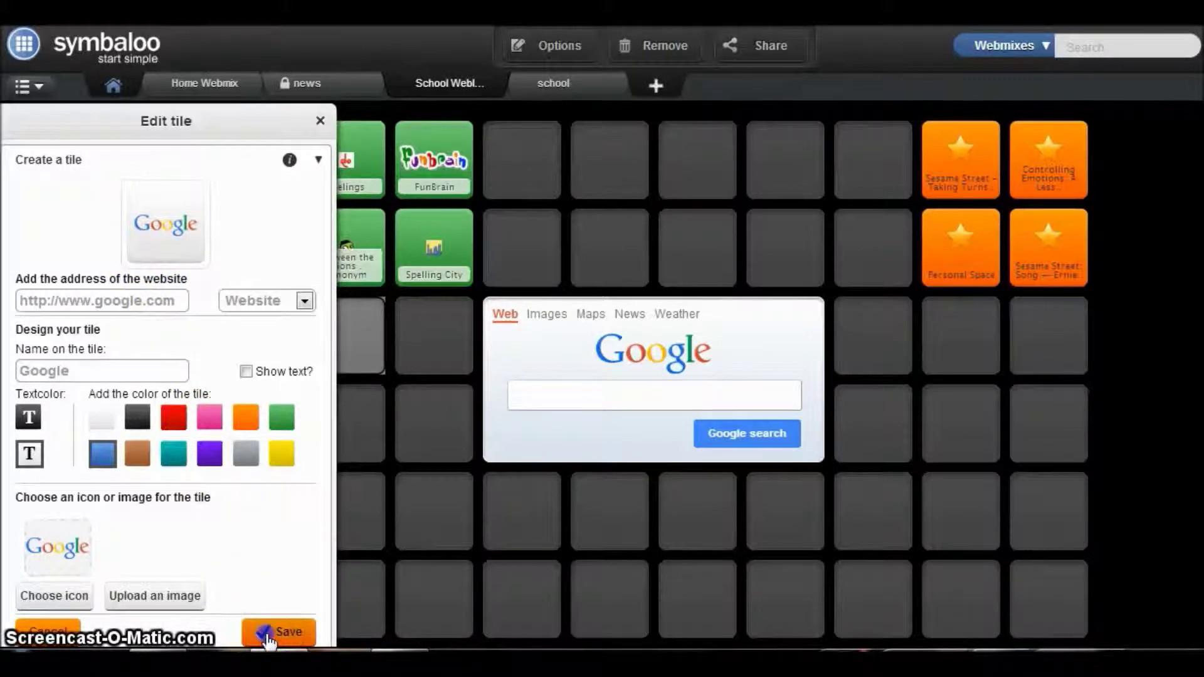
pyautogui.click(268, 633)
pyautogui.moveTo(258, 599); pyautogui.dragTo(385, 318)
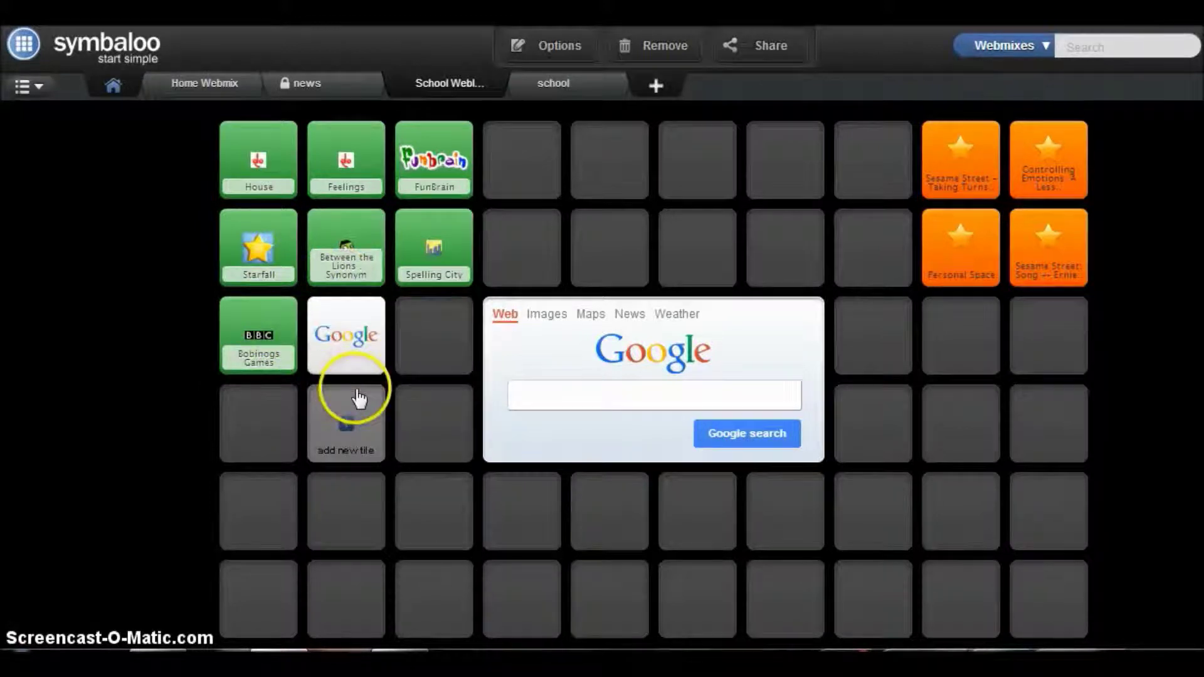
# - Search 'google images' and add the Google Images tile below the new Google tile
pyautogui.click(344, 430)
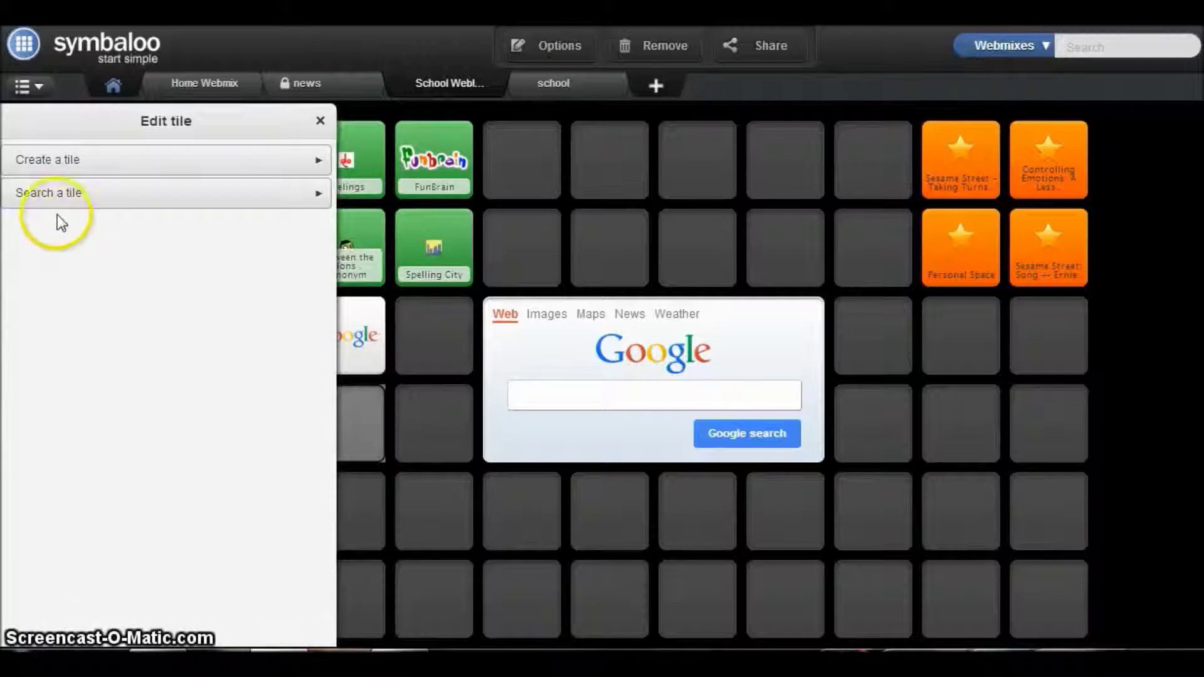
pyautogui.click(54, 200)
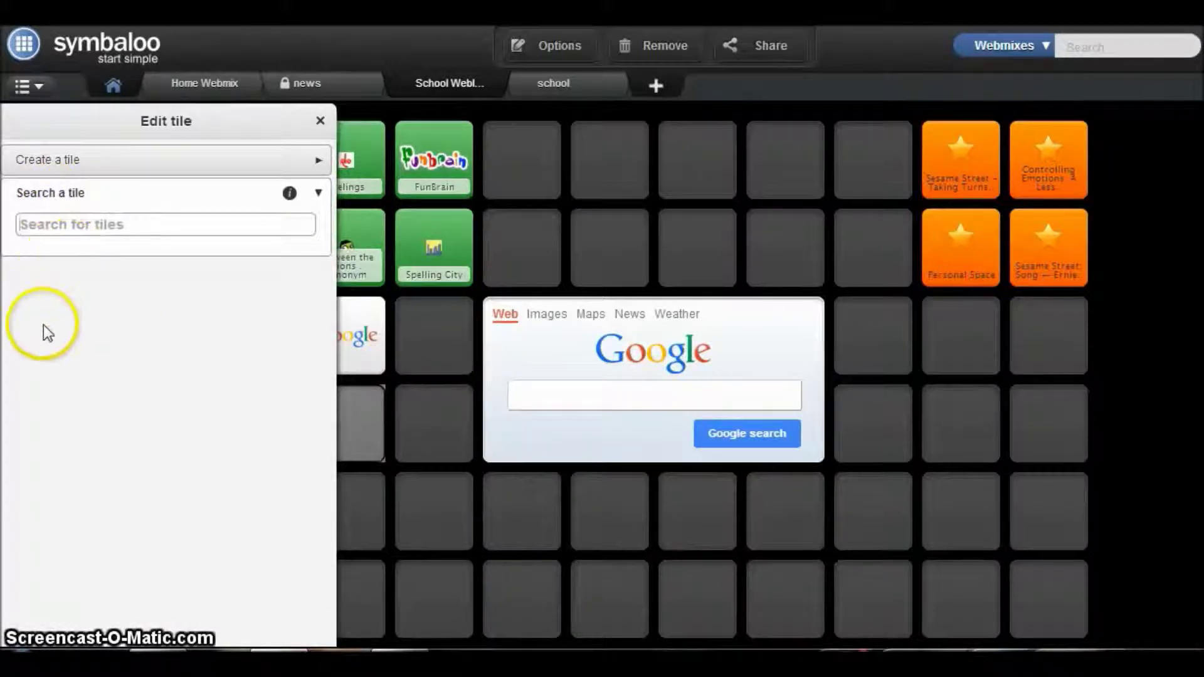
pyautogui.write('goo')
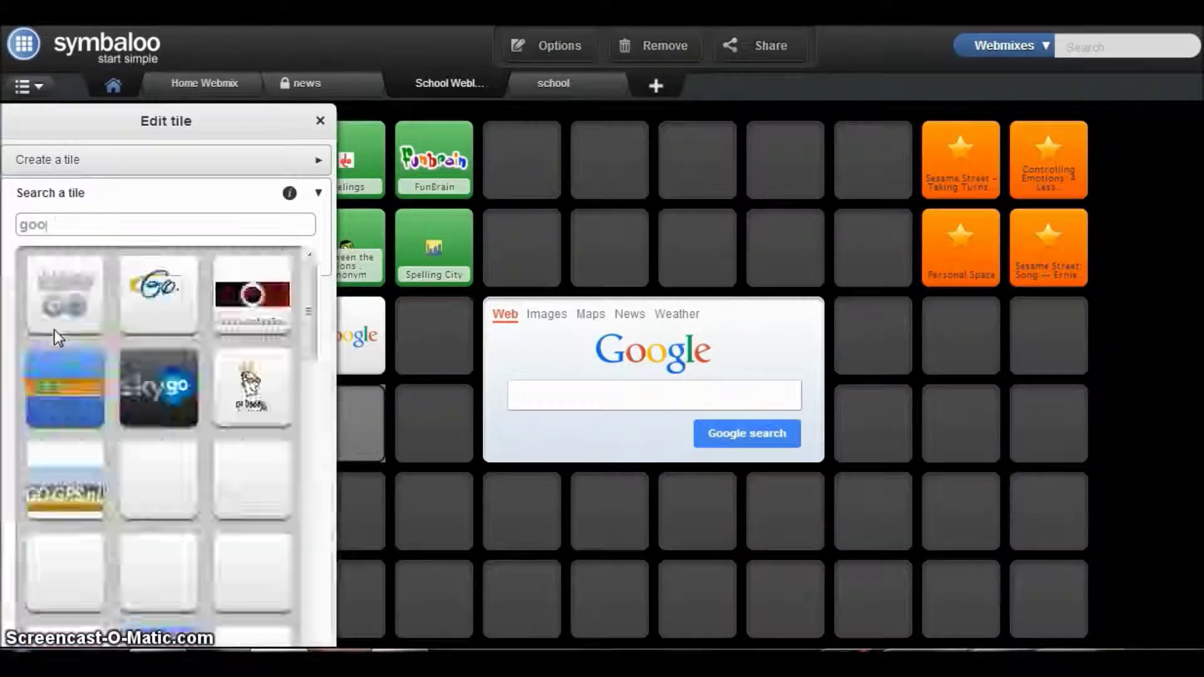
pyautogui.write('gle')
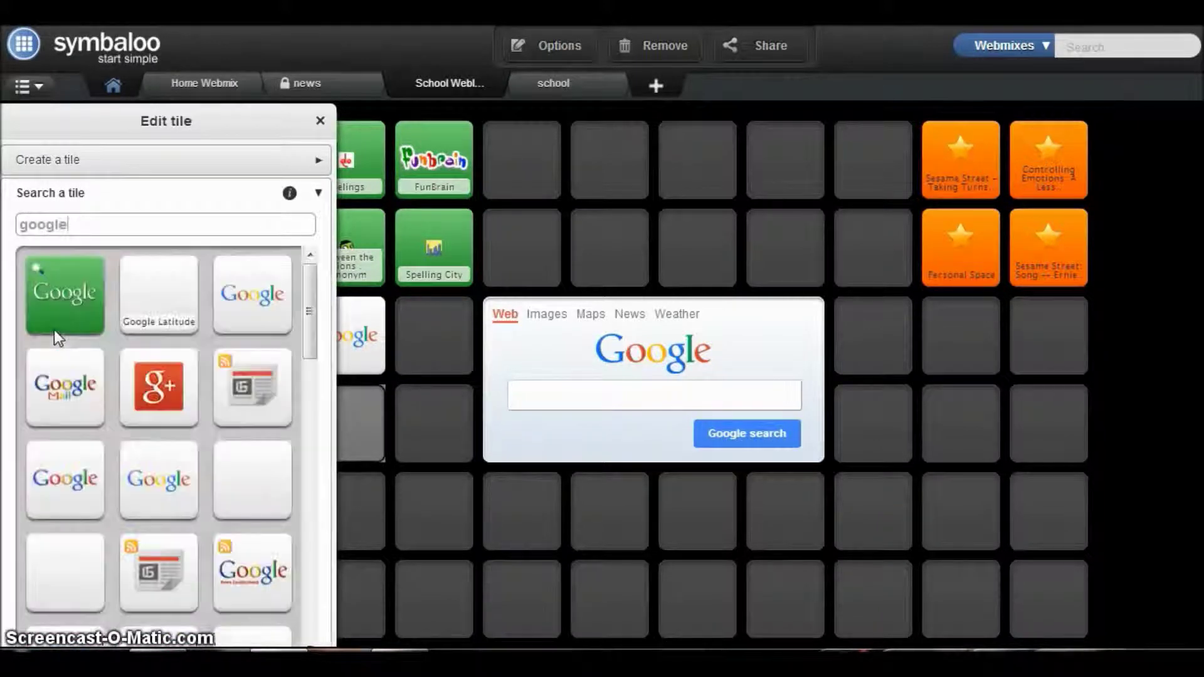
pyautogui.write(' imag')
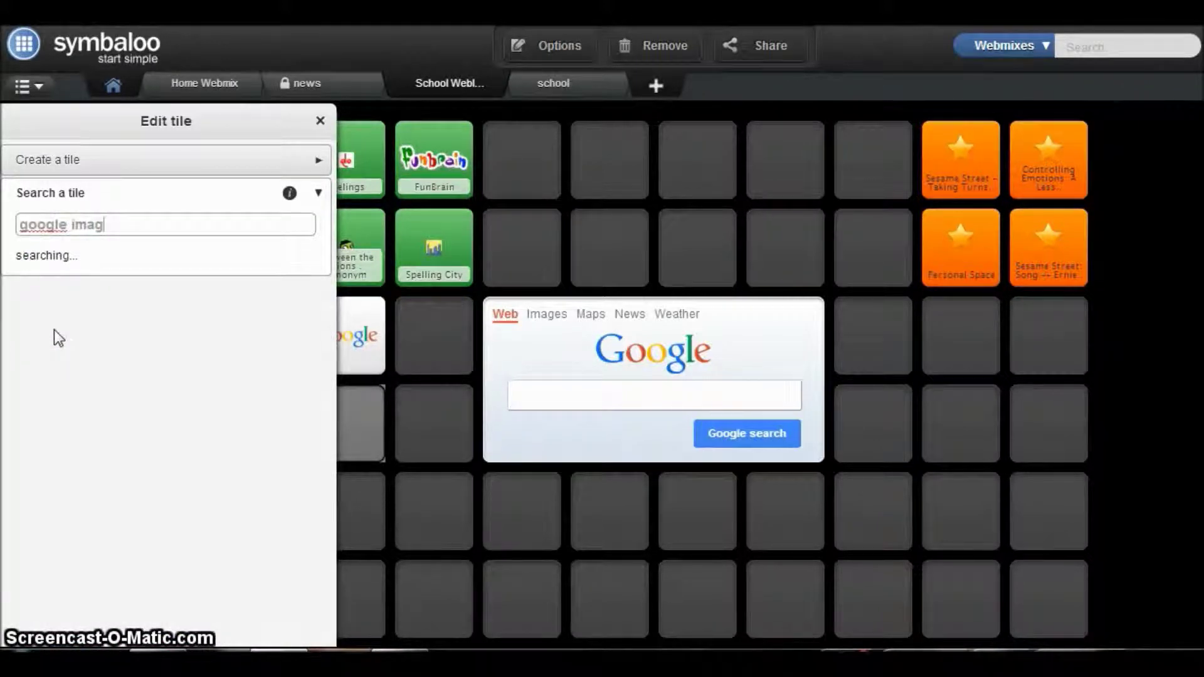
pyautogui.write('es')
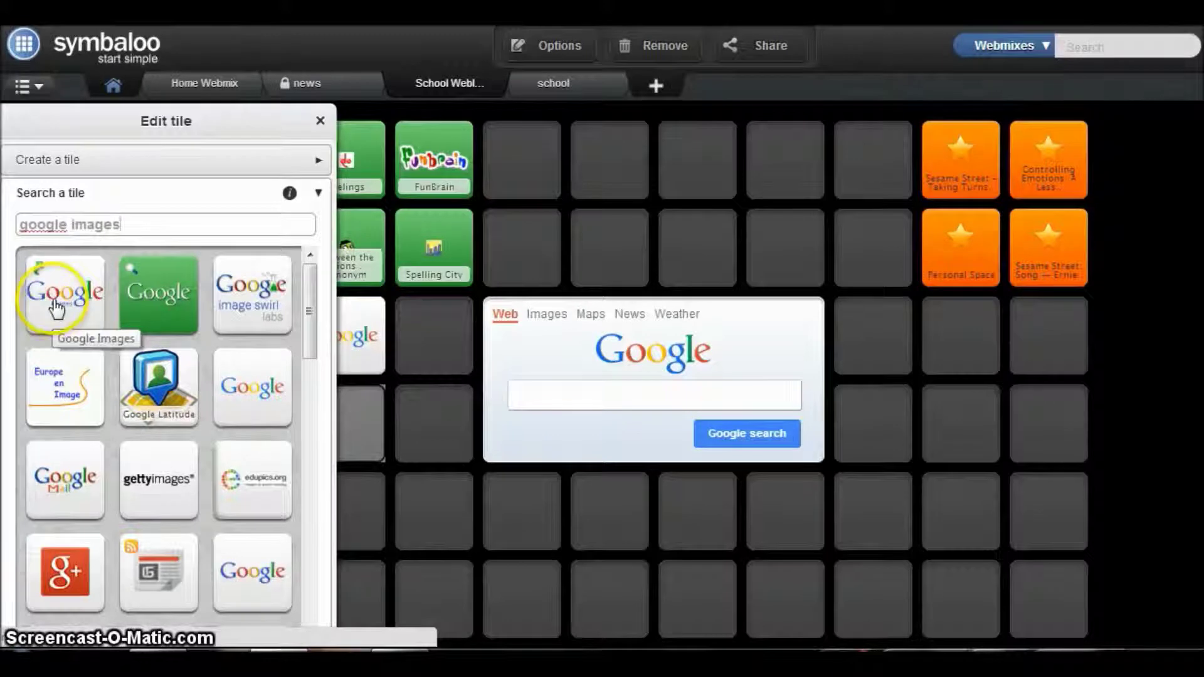
pyautogui.click(57, 307)
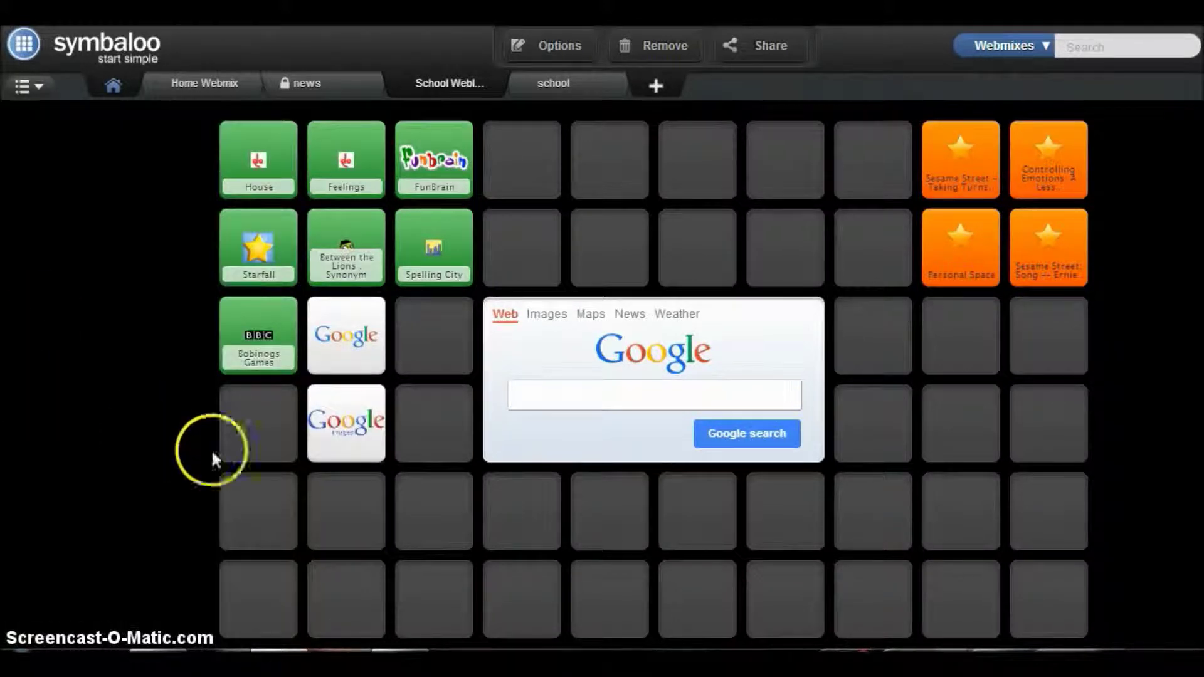
pyautogui.moveTo(284, 433)
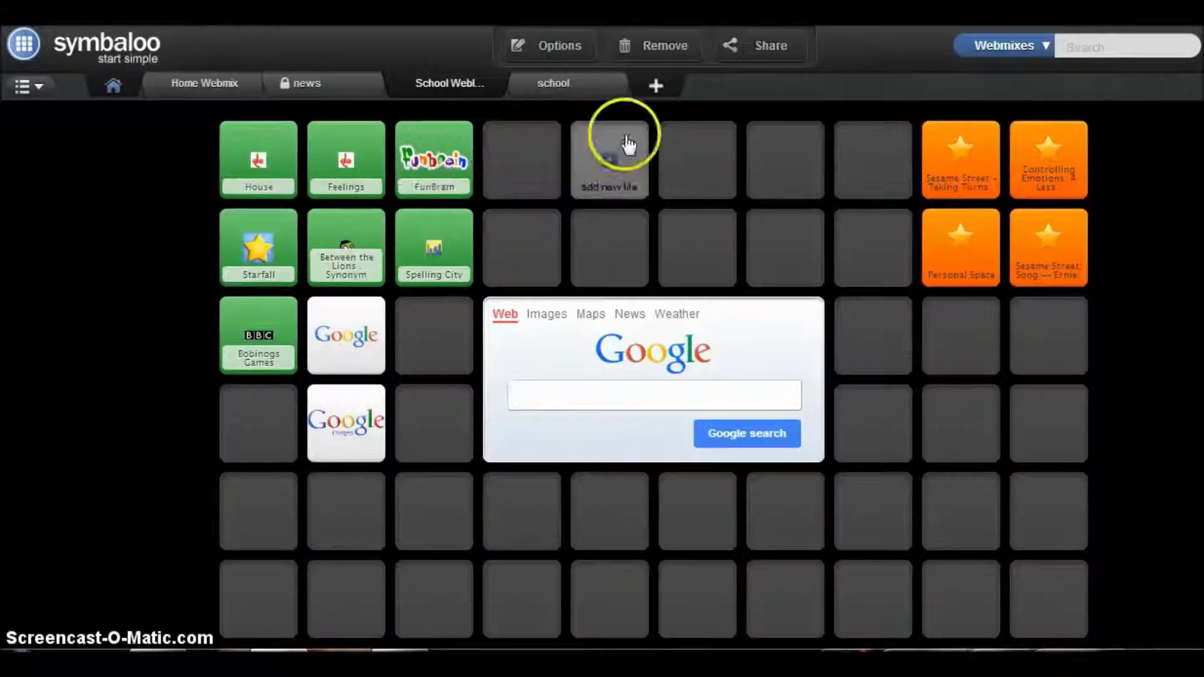
# - View the School Weblinks Share Webmix options, including name, tags and public/private, then close them
pyautogui.click(762, 47)
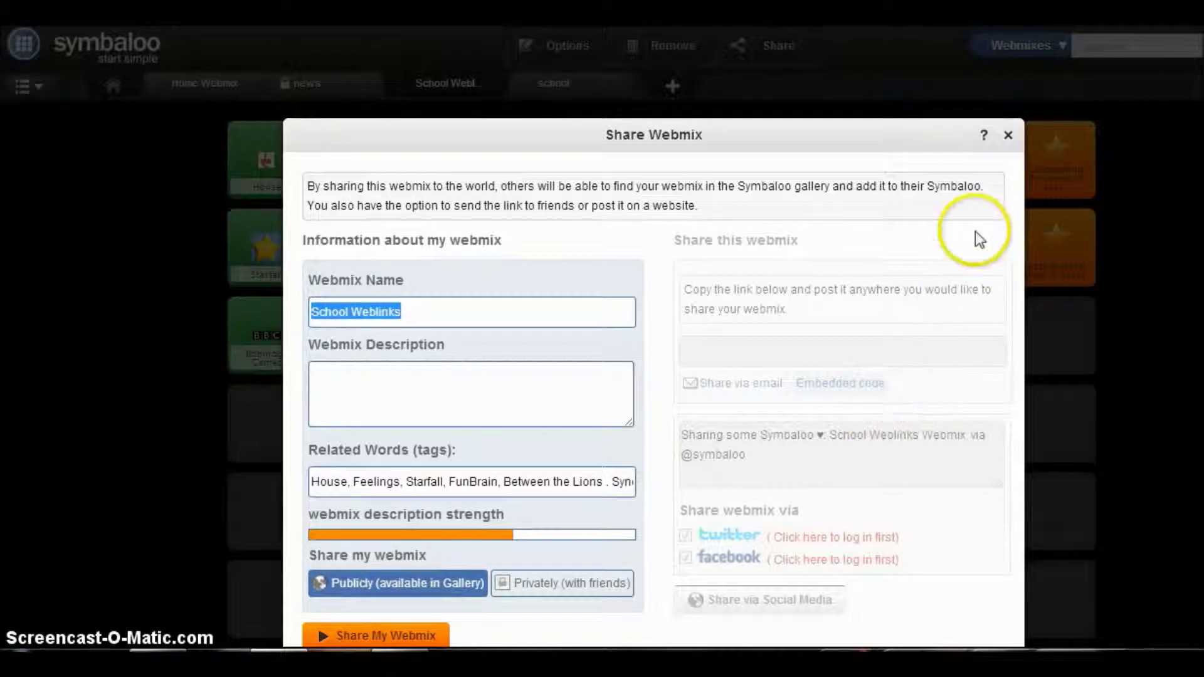
pyautogui.click(1007, 137)
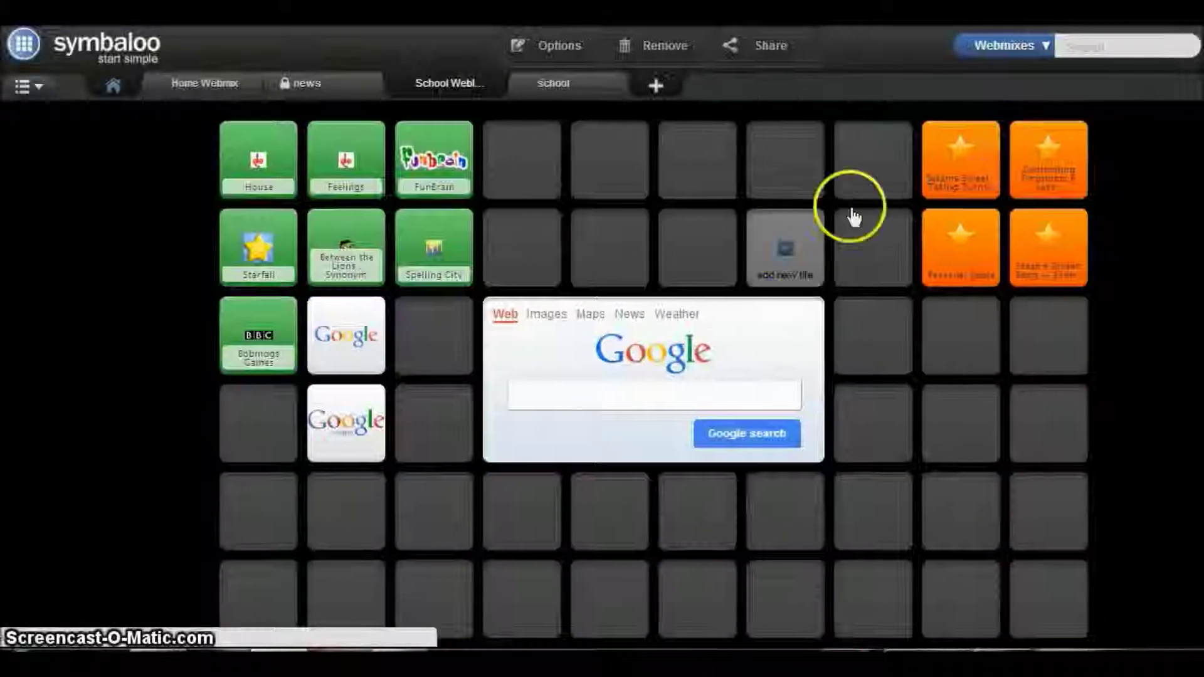